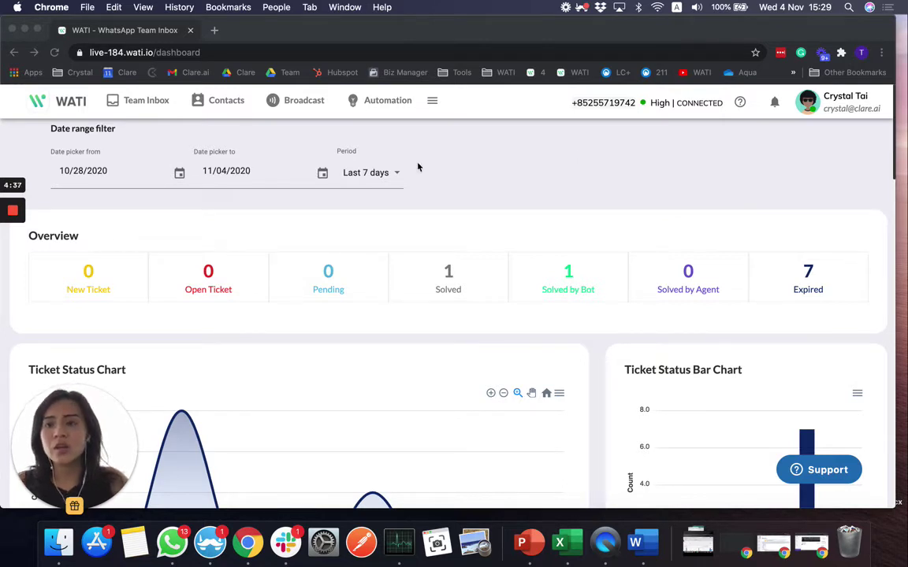
# - Start a new contact in Contacts and try to save it with the name WATI_Test_Phone and its phone number
pyautogui.click(230, 101)
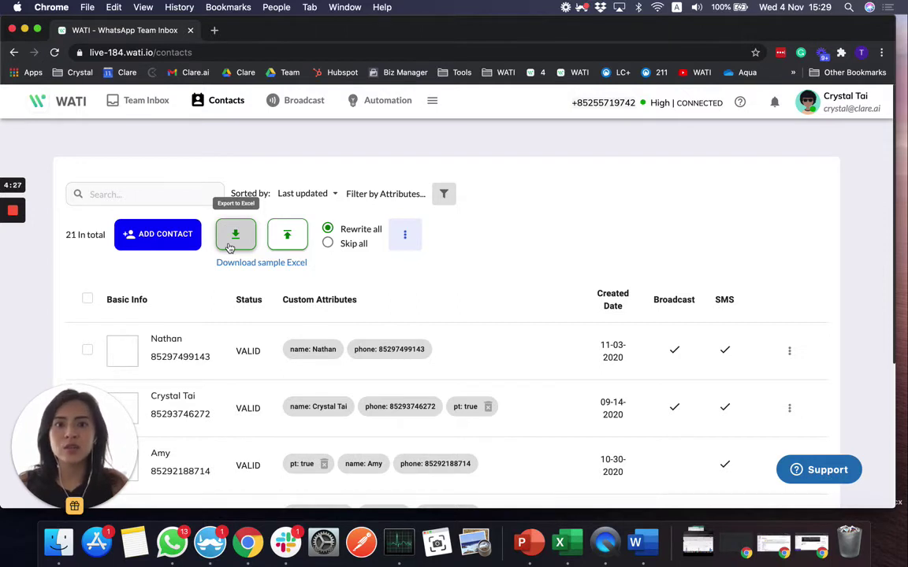
pyautogui.click(168, 236)
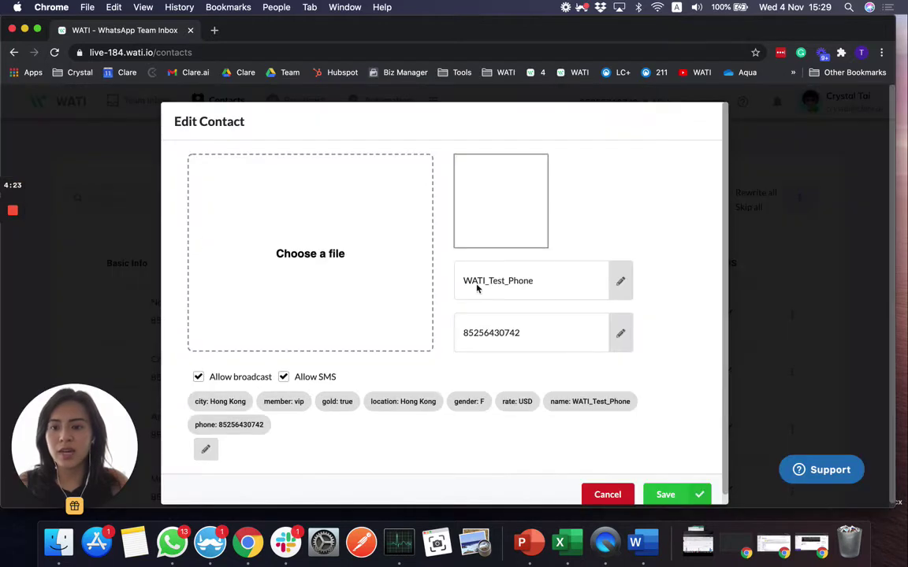
pyautogui.click(547, 289)
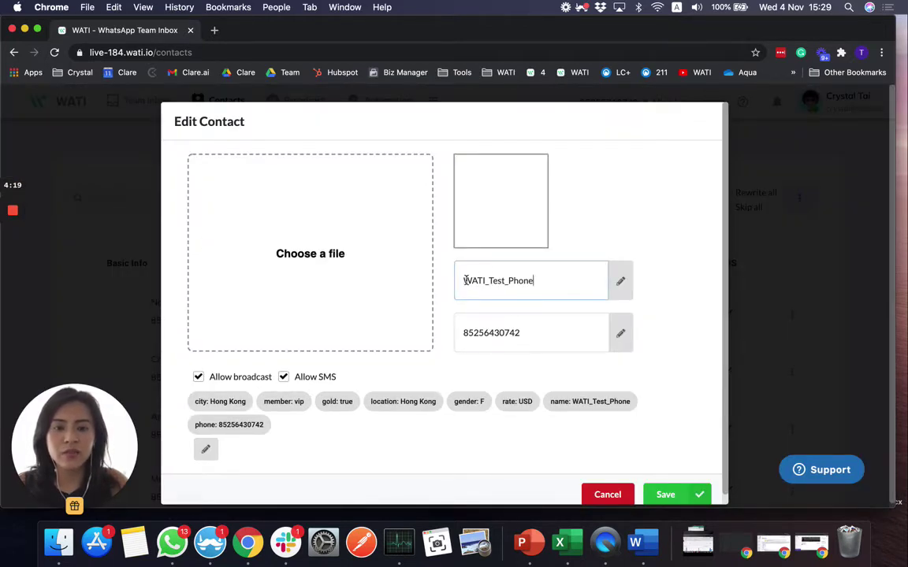
pyautogui.moveTo(462, 281); pyautogui.dragTo(569, 281)
pyautogui.click(569, 281)
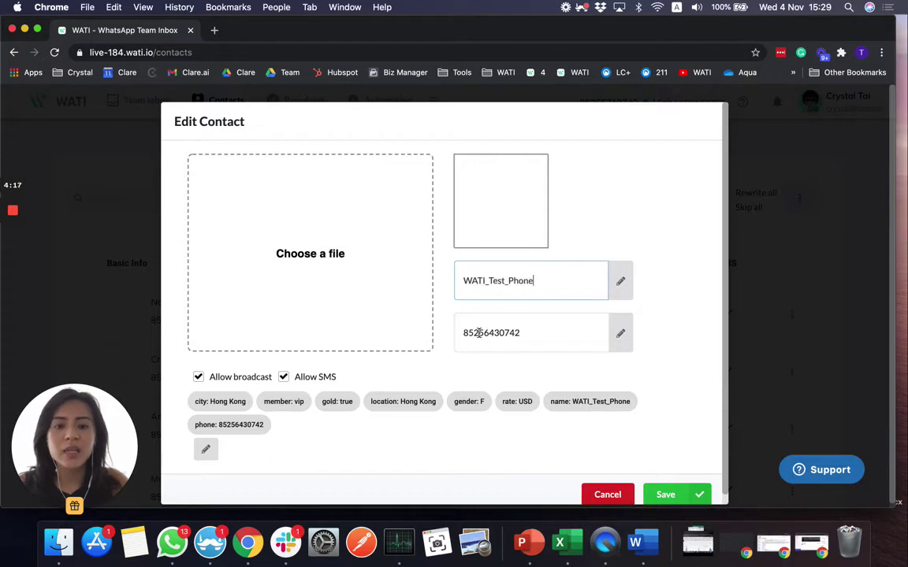
pyautogui.moveTo(477, 333); pyautogui.dragTo(600, 331)
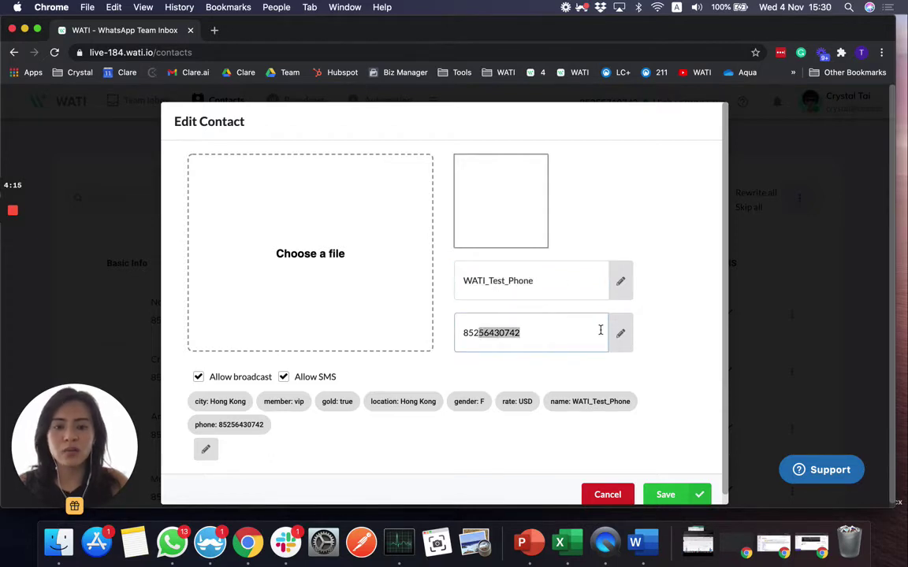
pyautogui.click(469, 331)
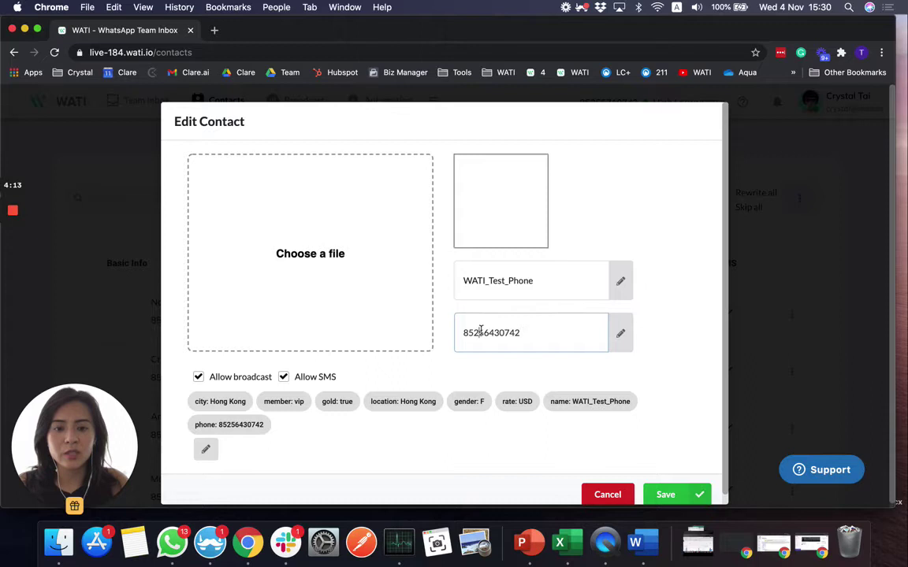
pyautogui.moveTo(478, 331); pyautogui.dragTo(450, 330)
pyautogui.click(531, 350)
pyautogui.click(665, 492)
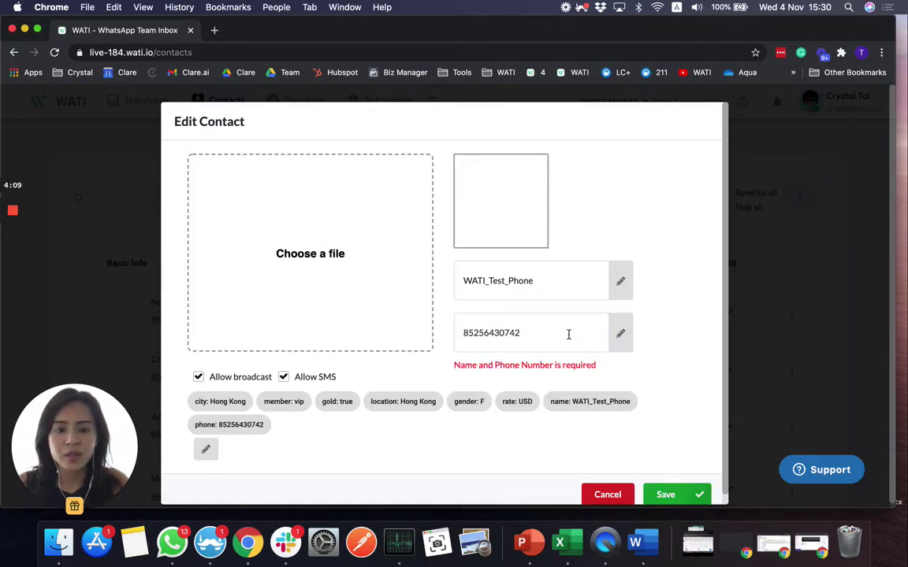
# - Re-enter the contact's phone number by copying the existing number and pasting it back into its field
pyautogui.moveTo(567, 334); pyautogui.dragTo(375, 335)
pyautogui.press('super+c')
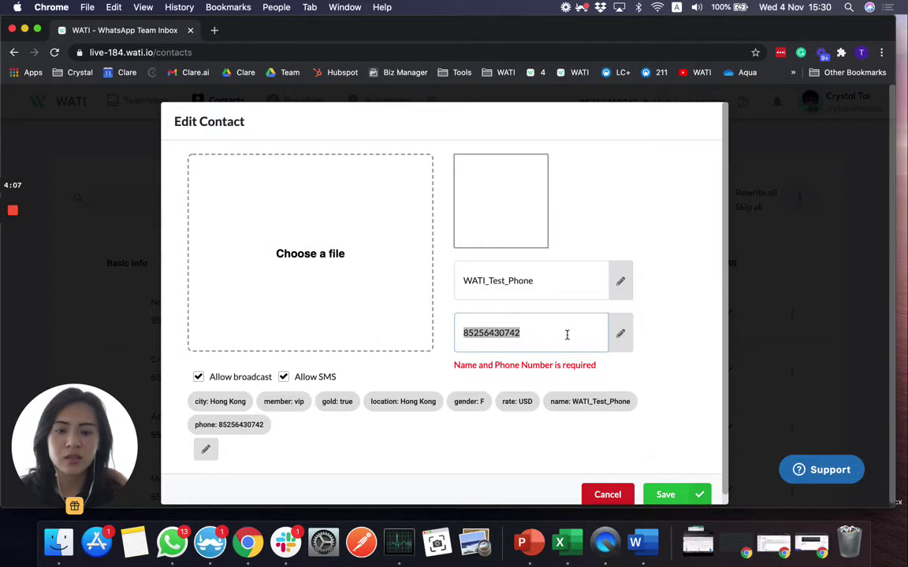
pyautogui.click(565, 337)
pyautogui.press('super+v')
pyautogui.moveTo(567, 332); pyautogui.dragTo(351, 338)
pyautogui.press('super+v')
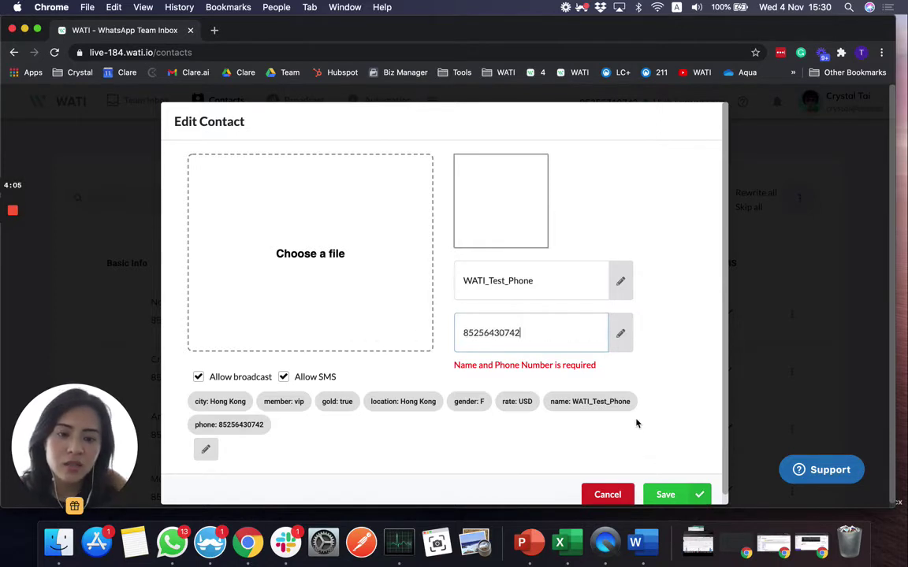
# - Set the contact's name to WATI_Test_Phone_1 and save the contact
pyautogui.click(556, 282)
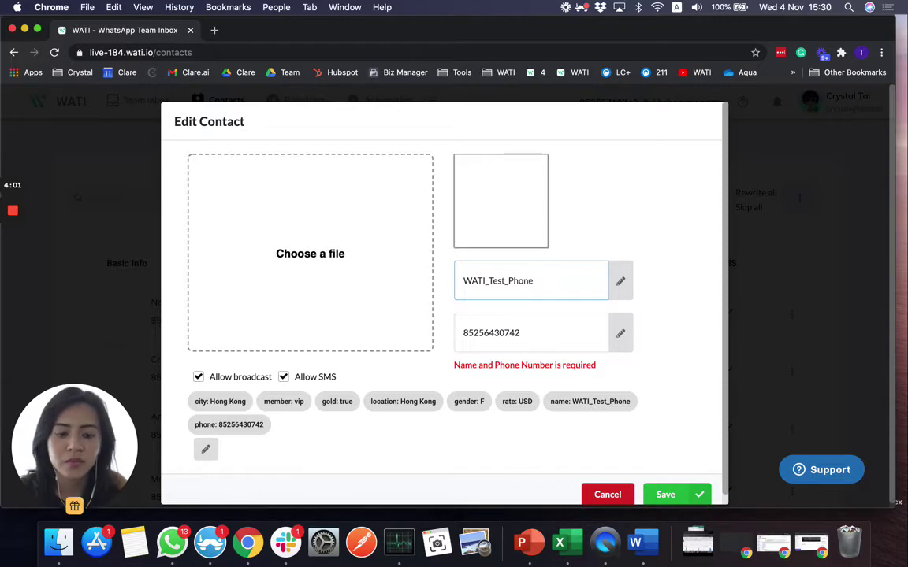
pyautogui.write('_1')
pyautogui.click(666, 495)
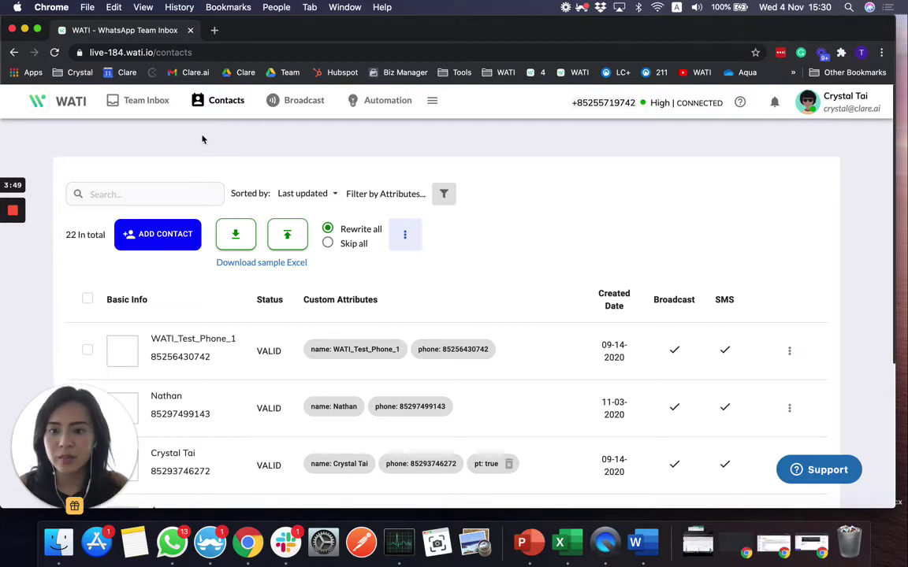
# - Look over the template messages in the Broadcast section and return to the broadcast history
pyautogui.click(291, 113)
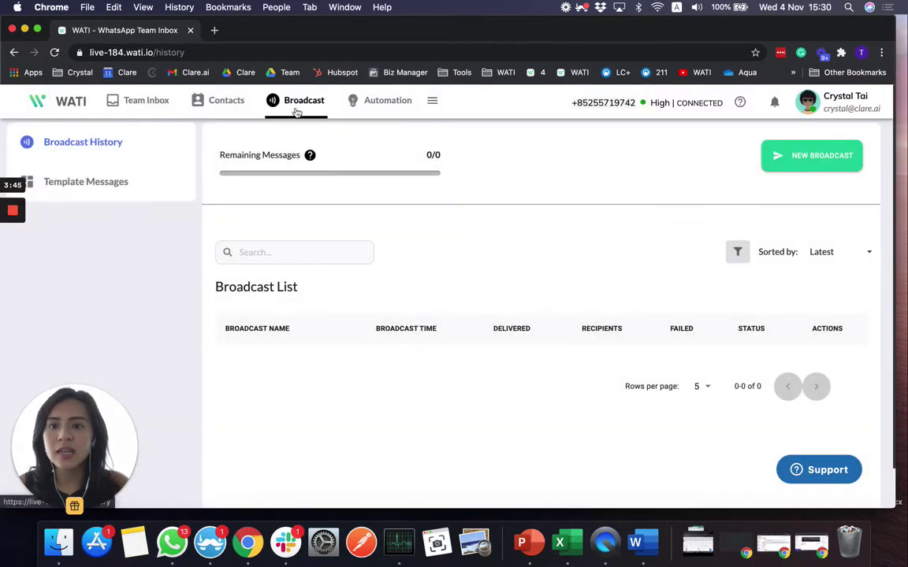
pyautogui.click(111, 183)
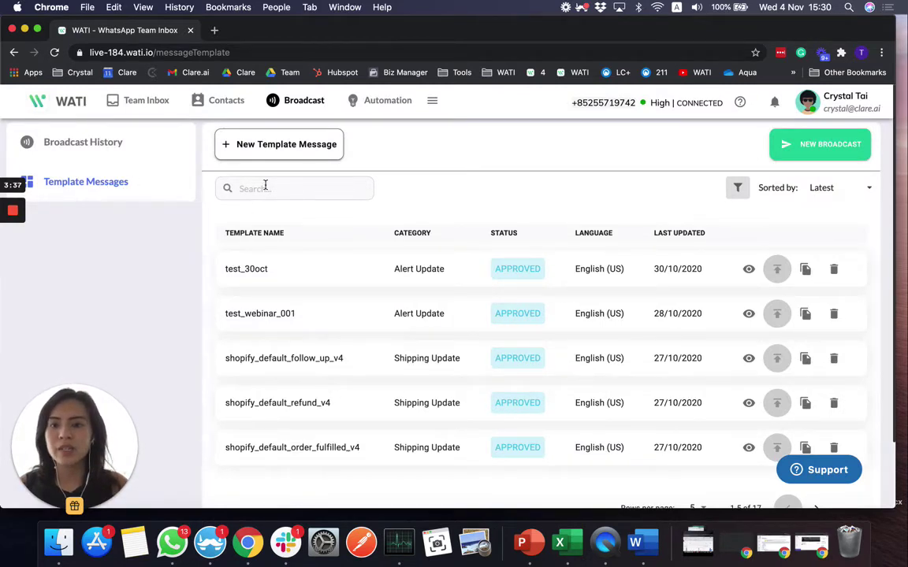
pyautogui.click(121, 150)
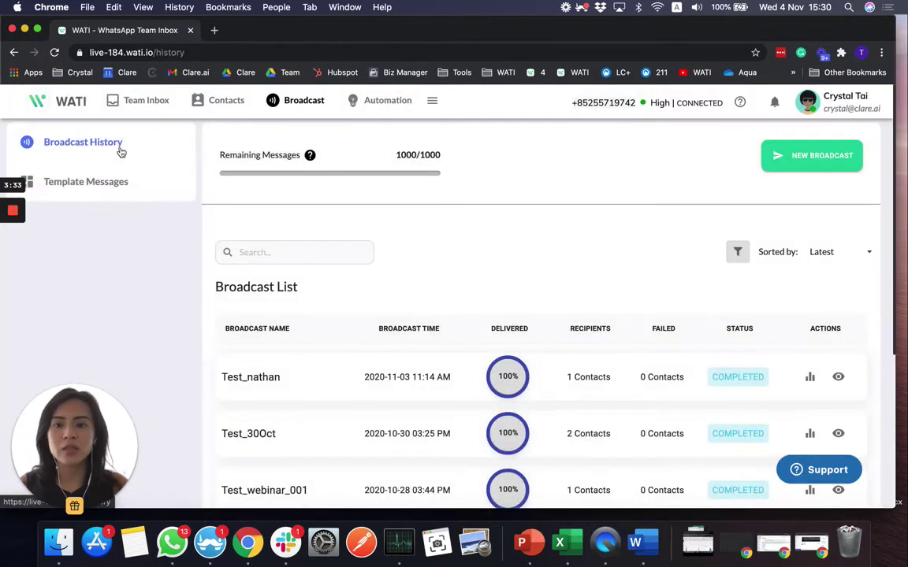
# - Create a new broadcast named Test_WATI_phone that uses the webinar_reminder template message
pyautogui.click(819, 169)
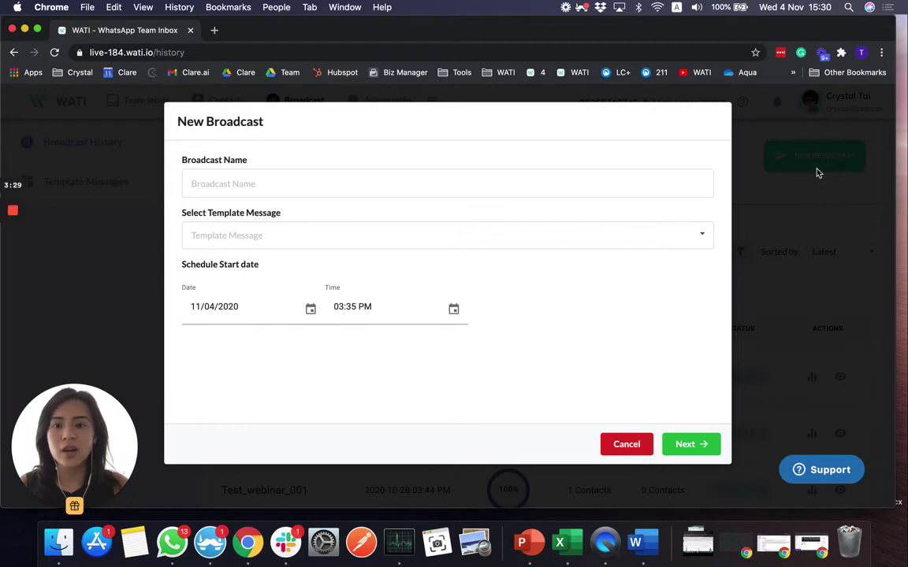
pyautogui.click(593, 177)
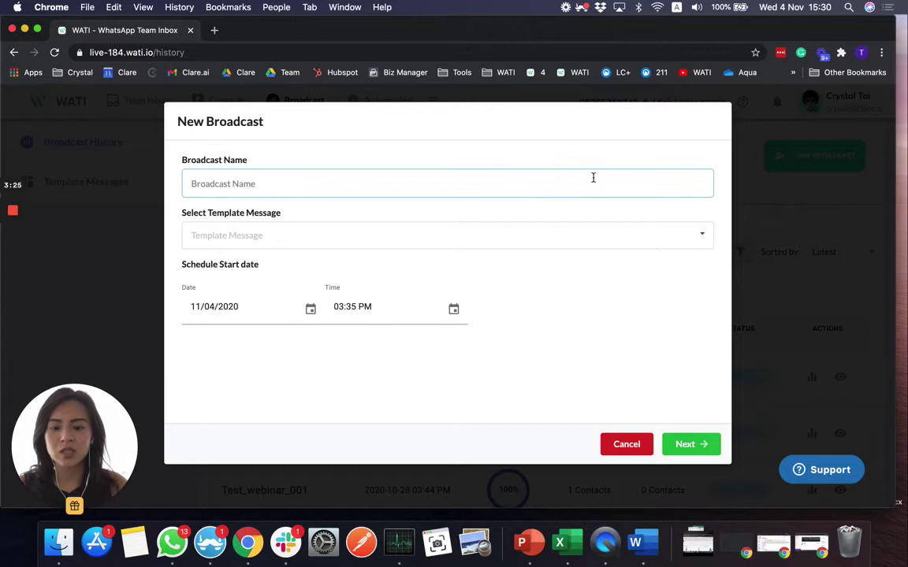
pyautogui.write('Test_WA')
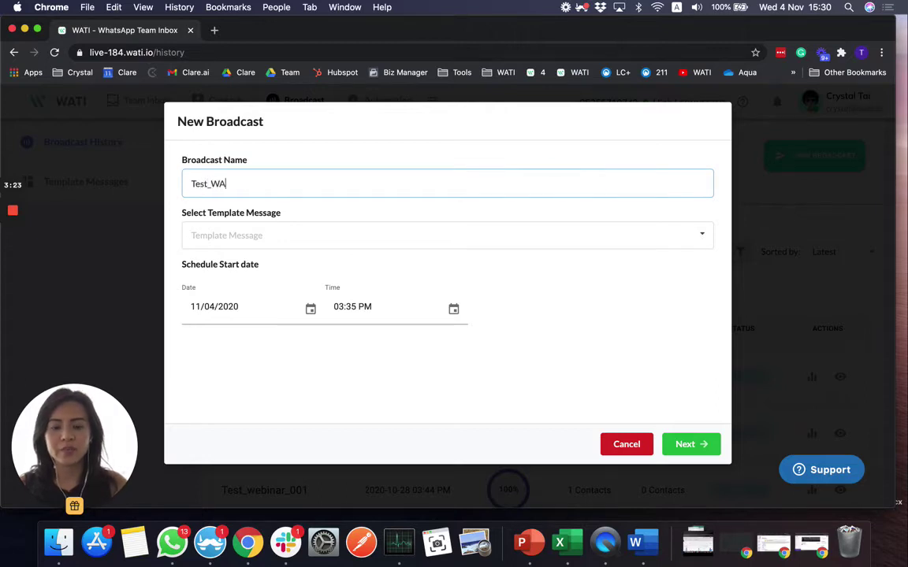
pyautogui.write('TI_phone')
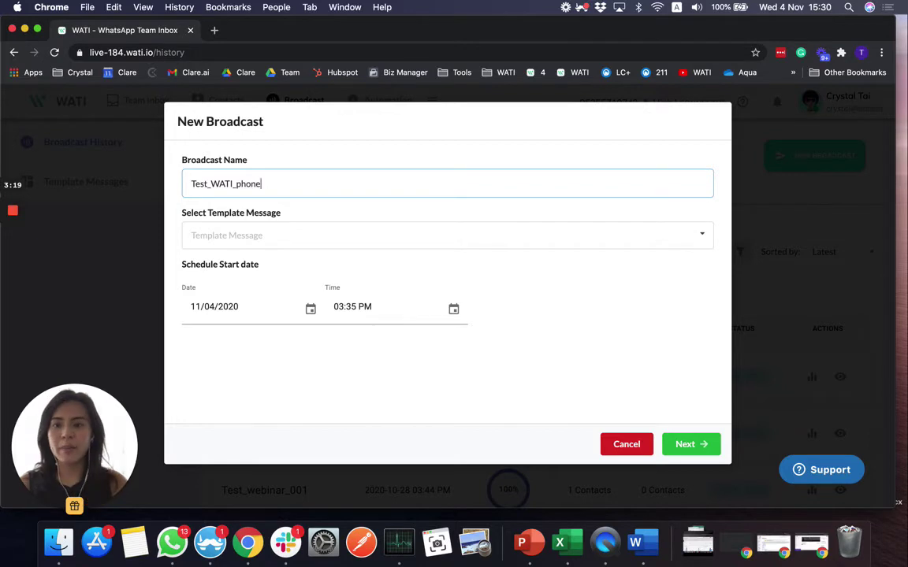
pyautogui.click(503, 238)
pyautogui.scroll(-5, 484, 319)
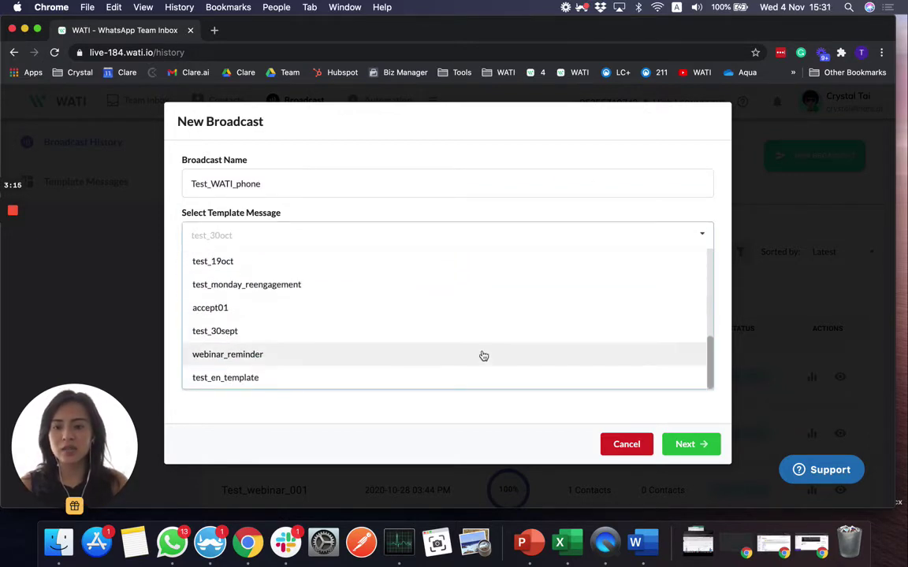
pyautogui.click(484, 355)
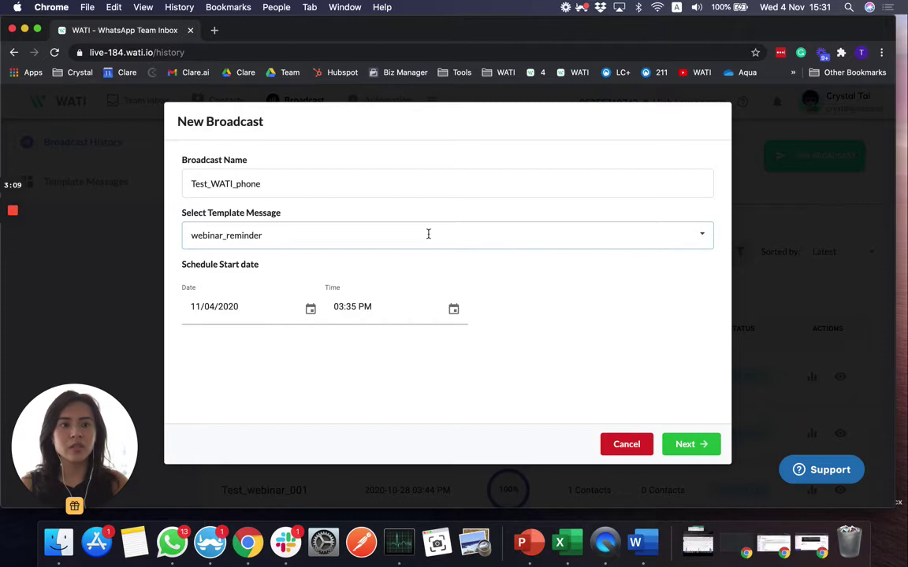
# - Set the broadcast's start time to 03:32 PM and select WATI_Test_Phone_1 as its recipient
pyautogui.click(363, 311)
pyautogui.write('32')
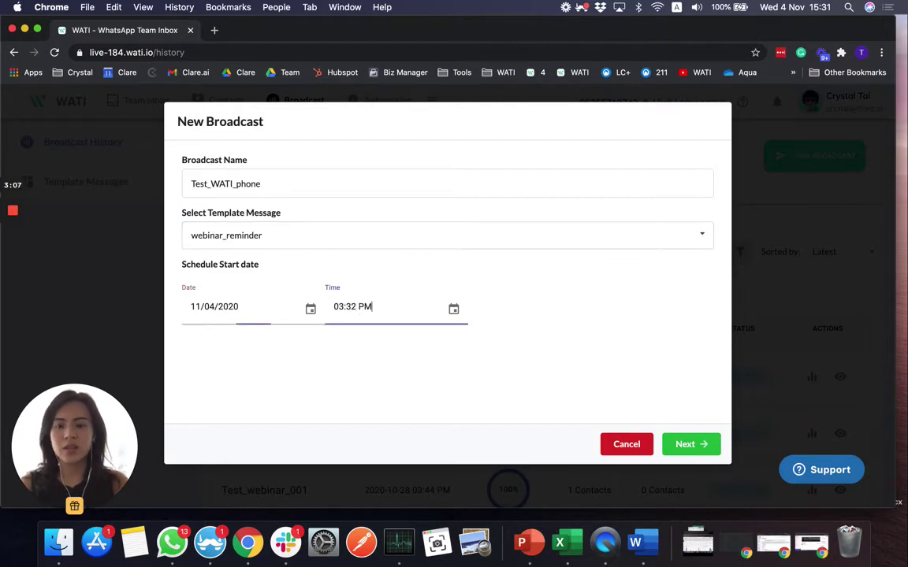
pyautogui.click(685, 444)
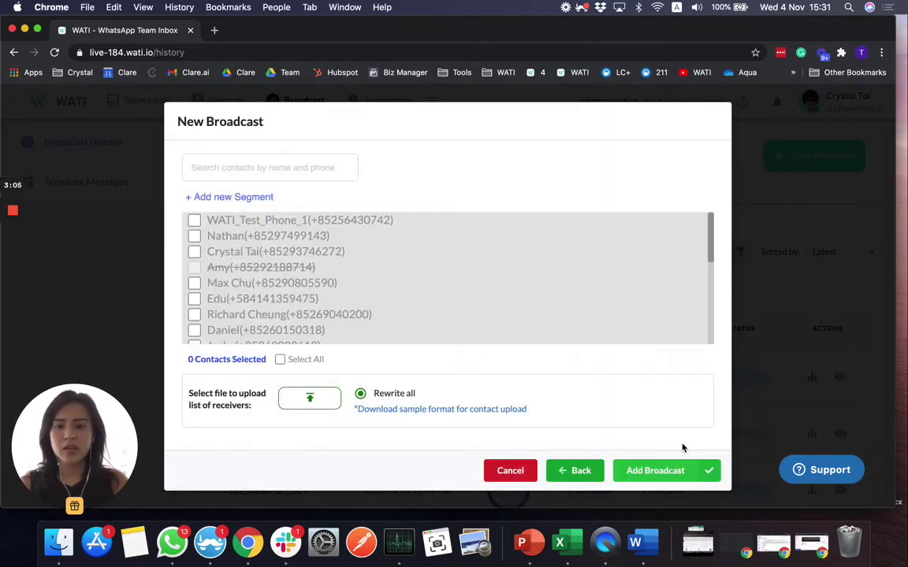
pyautogui.click(194, 220)
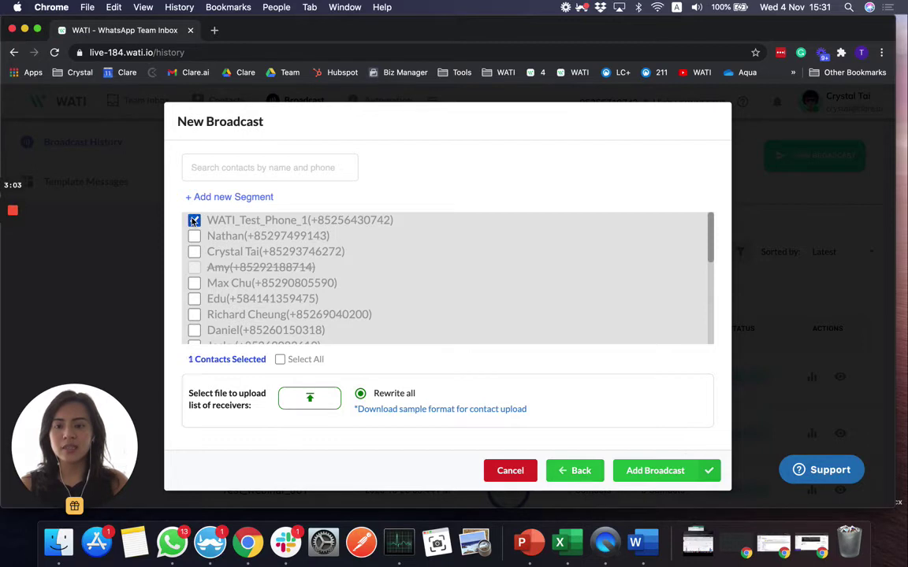
# - Try a recipient segment based on the Status attribute and delete that segment
pyautogui.click(193, 197)
pyautogui.click(282, 204)
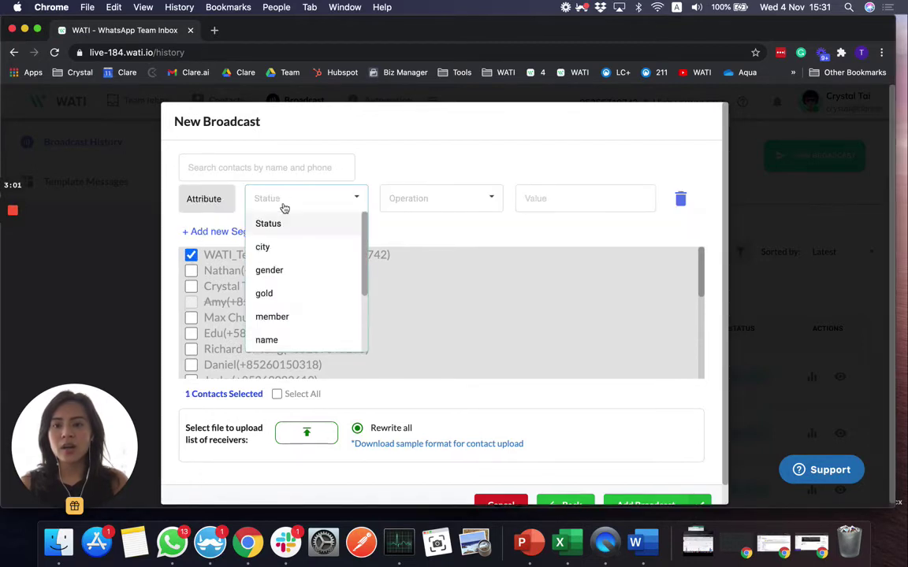
pyautogui.click(269, 224)
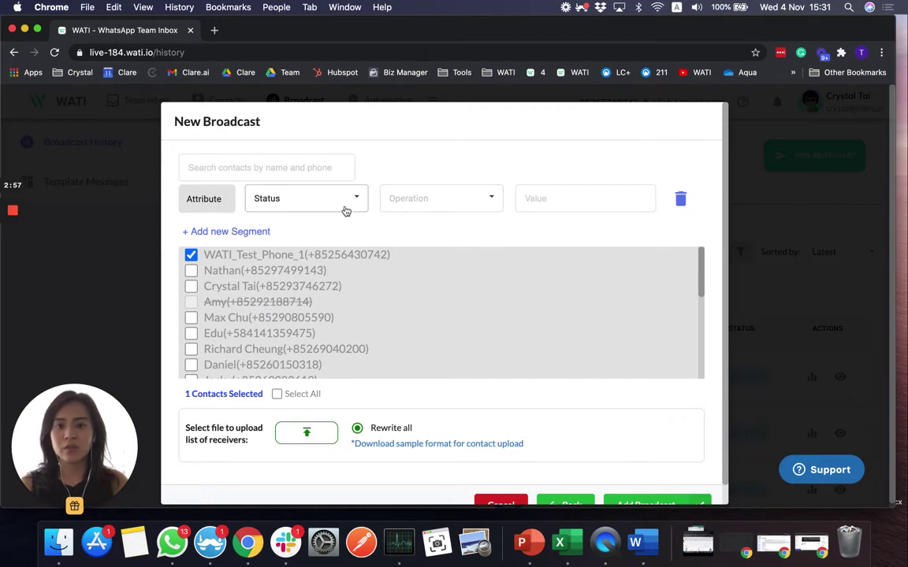
pyautogui.click(680, 198)
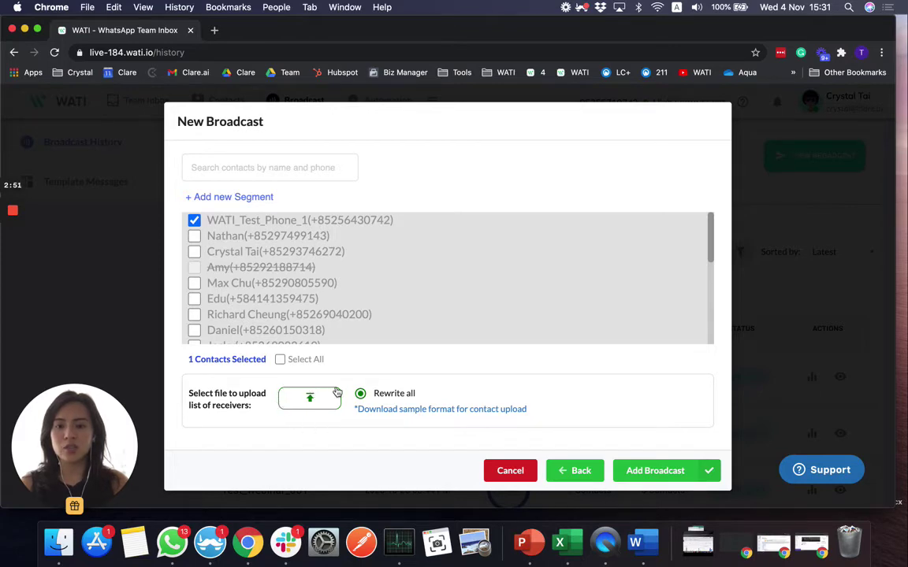
# - Add the broadcast for the selected contact and check its entry on the broadcast history page
pyautogui.click(652, 471)
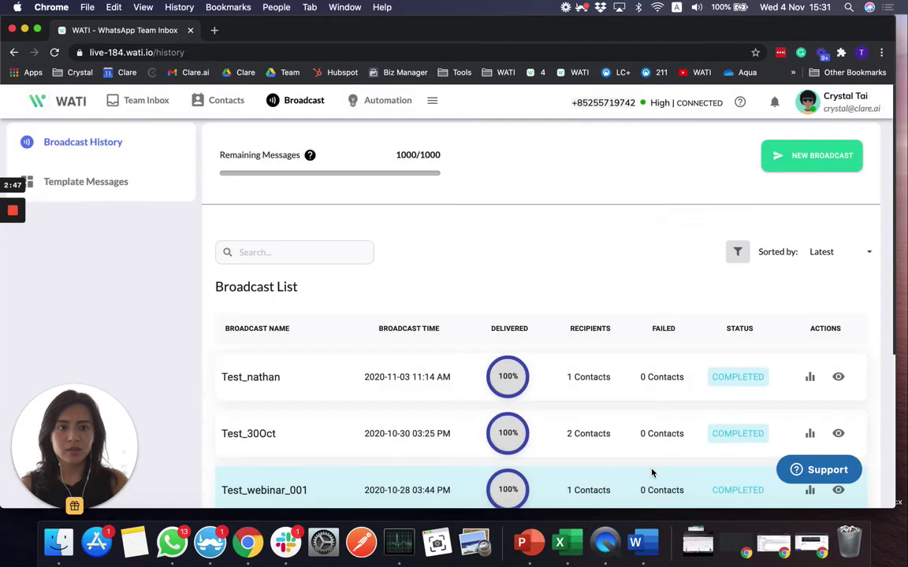
pyautogui.scroll(-4, 653, 473)
pyautogui.scroll(2, 653, 472)
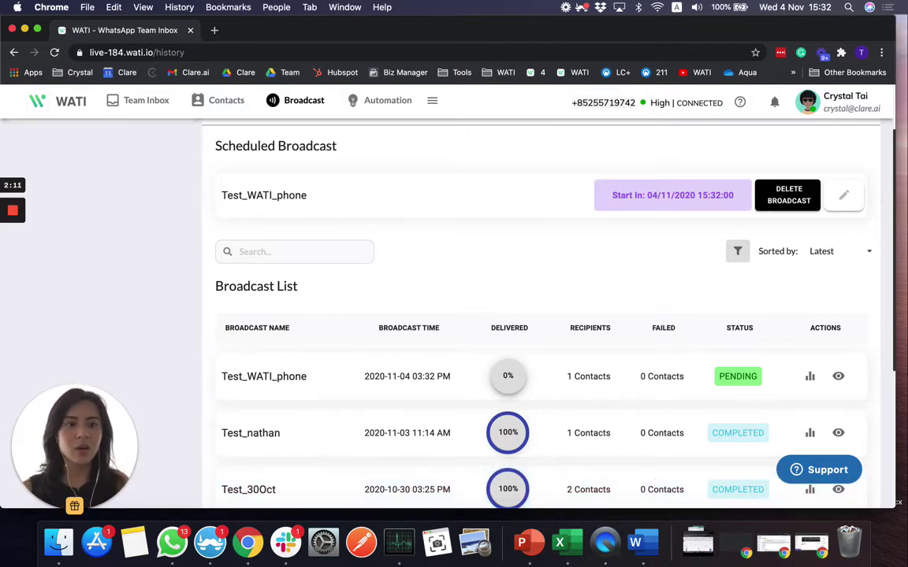
# - Examine the delivery statistics of the Test_WATI_phone broadcast, close them and check its status in the broadcast list
pyautogui.click(810, 377)
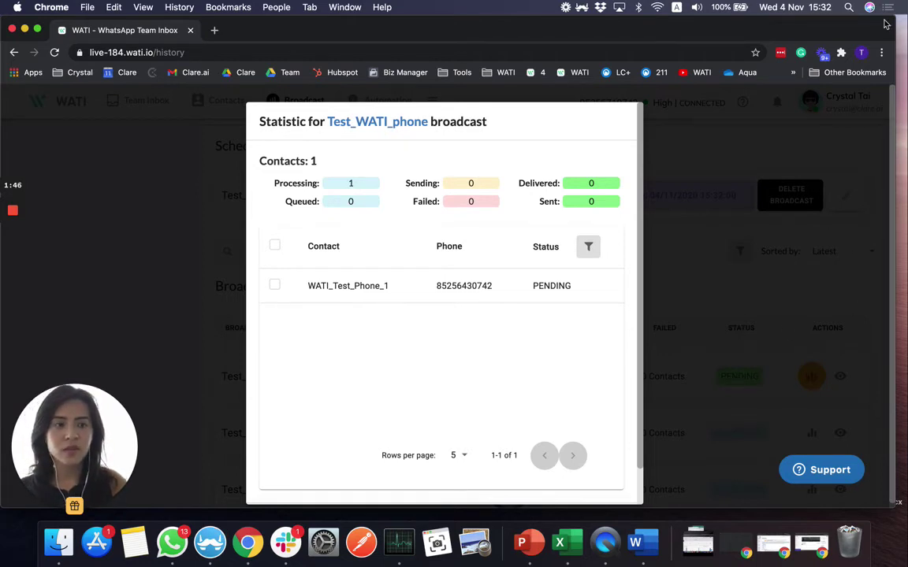
pyautogui.moveTo(895, 31); pyautogui.dragTo(905, 33)
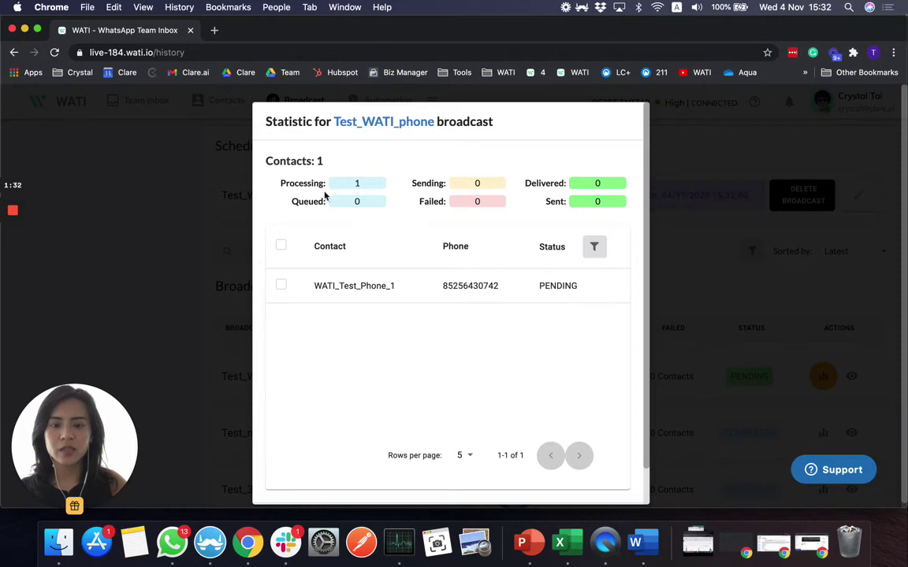
pyautogui.scroll(-2, 427, 345)
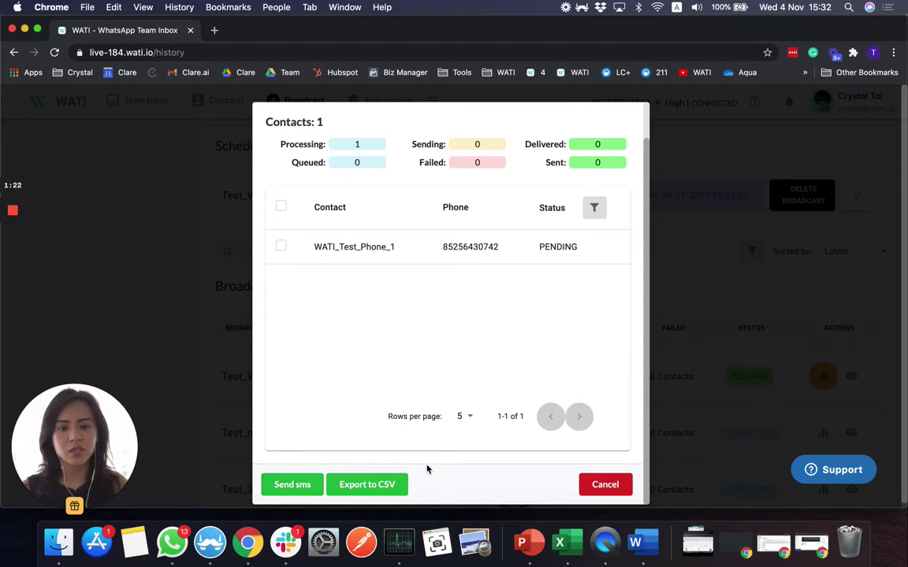
pyautogui.scroll(2, 428, 369)
pyautogui.scroll(-2, 428, 370)
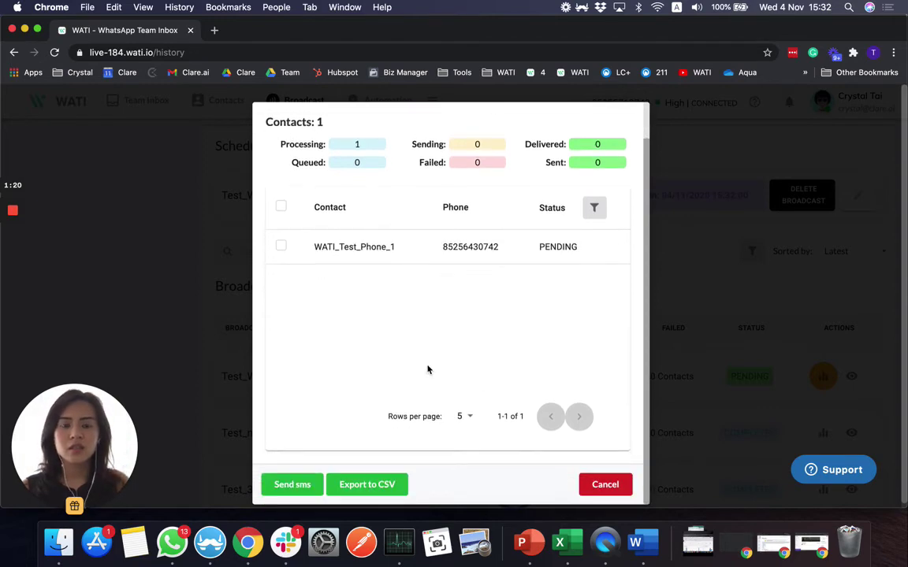
pyautogui.click(601, 483)
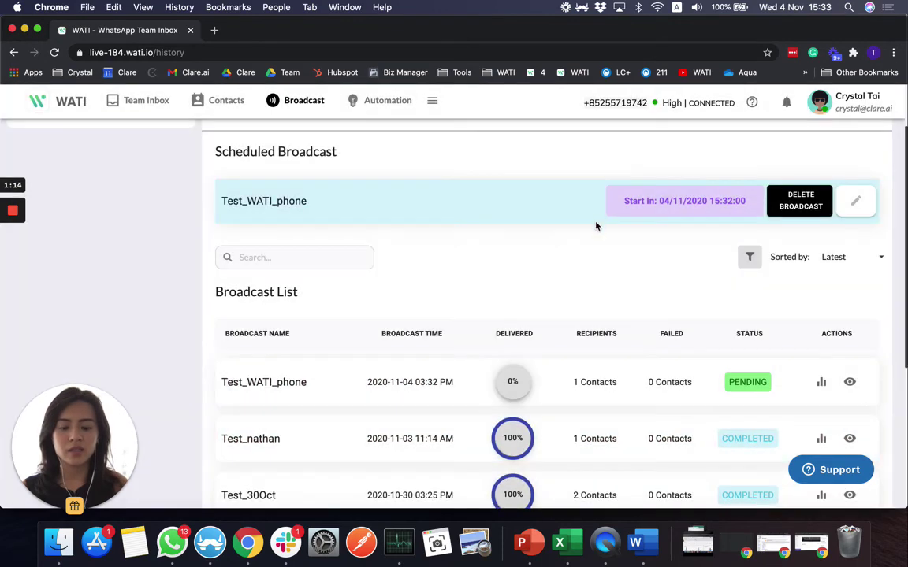
pyautogui.scroll(-2, 516, 286)
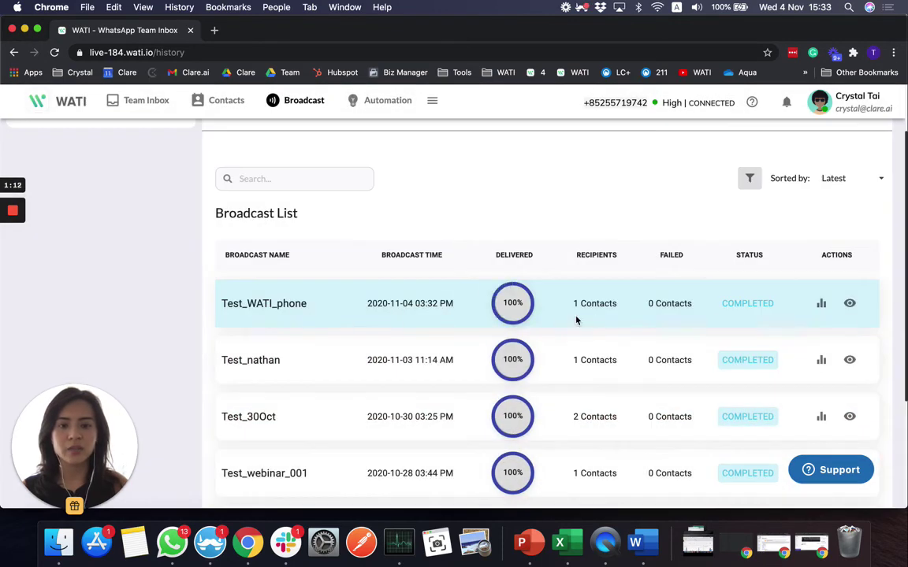